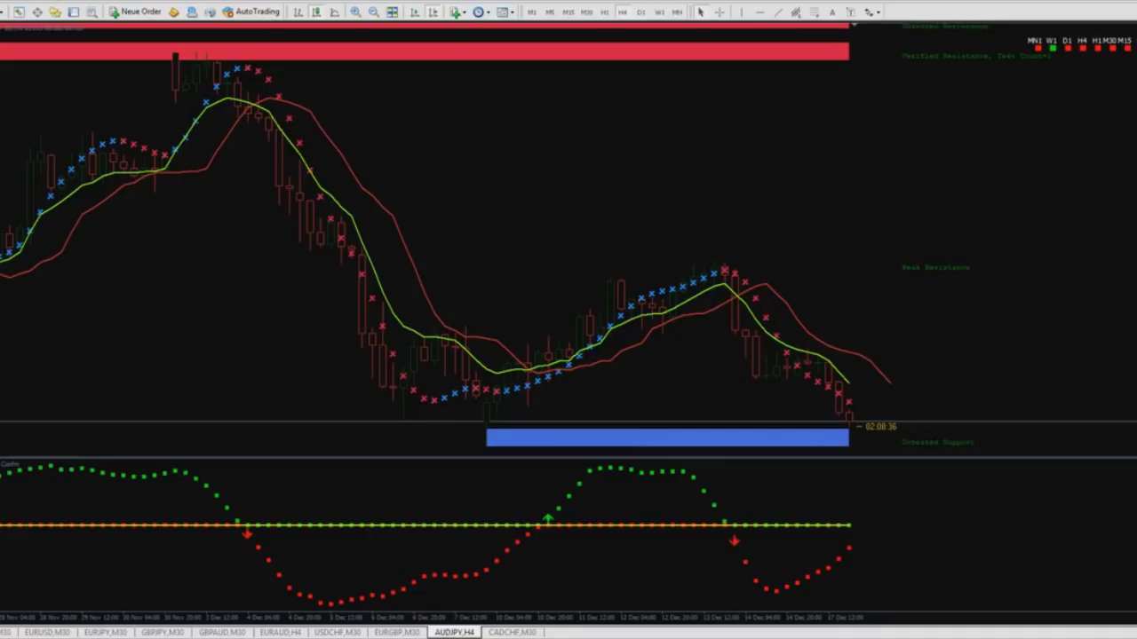
Open the AUDJPY H4 chart's indicator list and select MTF-TrendBar.
right_click(540, 153)
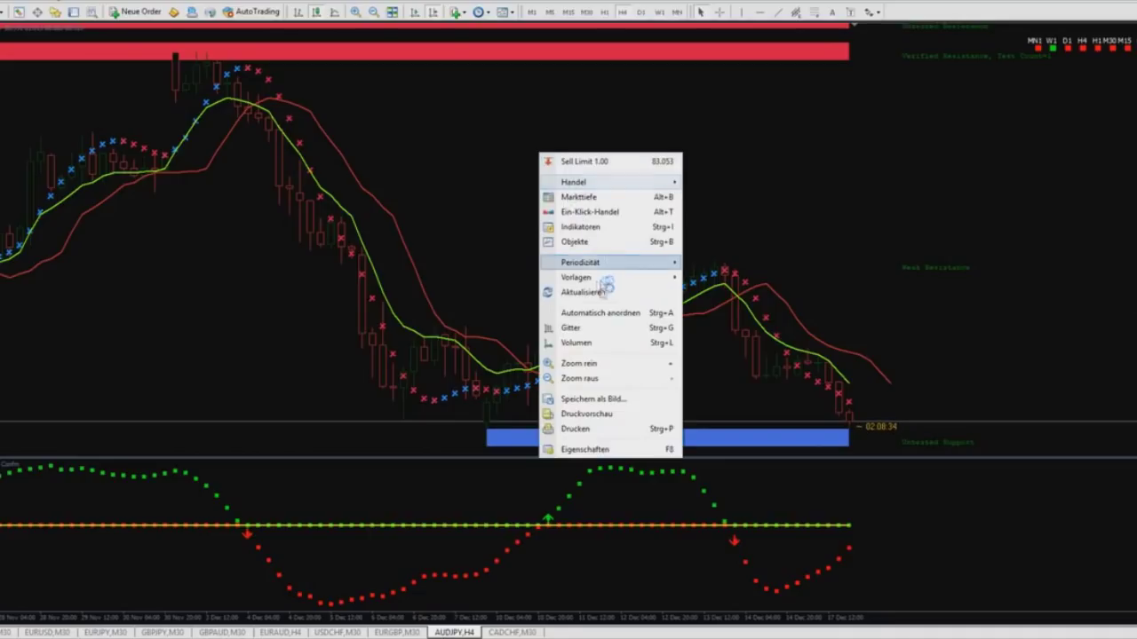
click(611, 229)
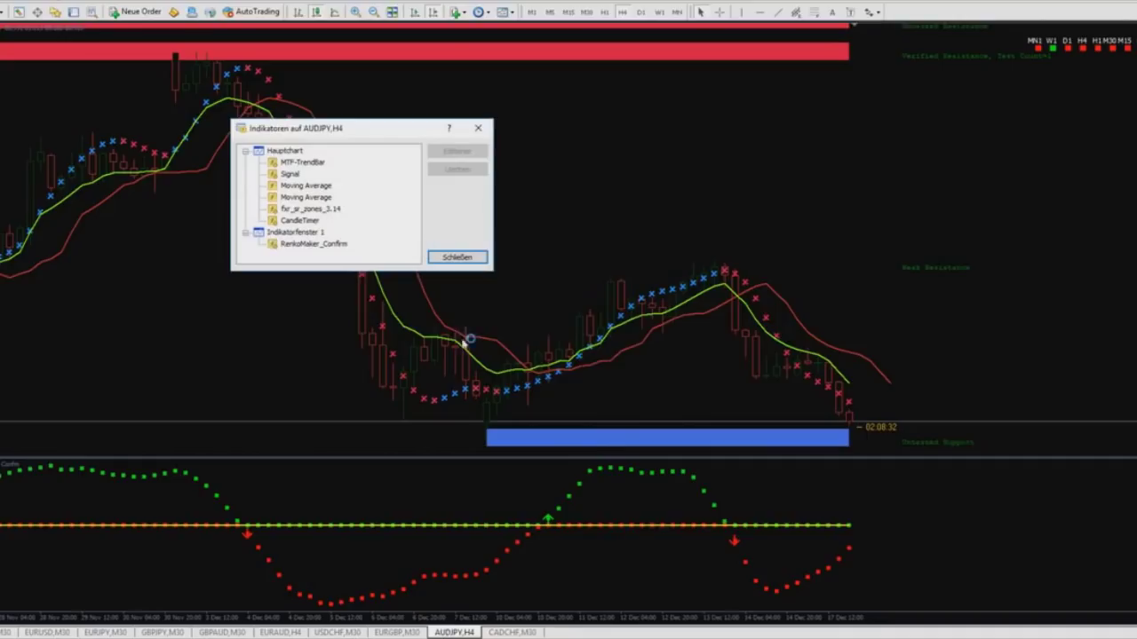
drag(412, 120, 610, 104)
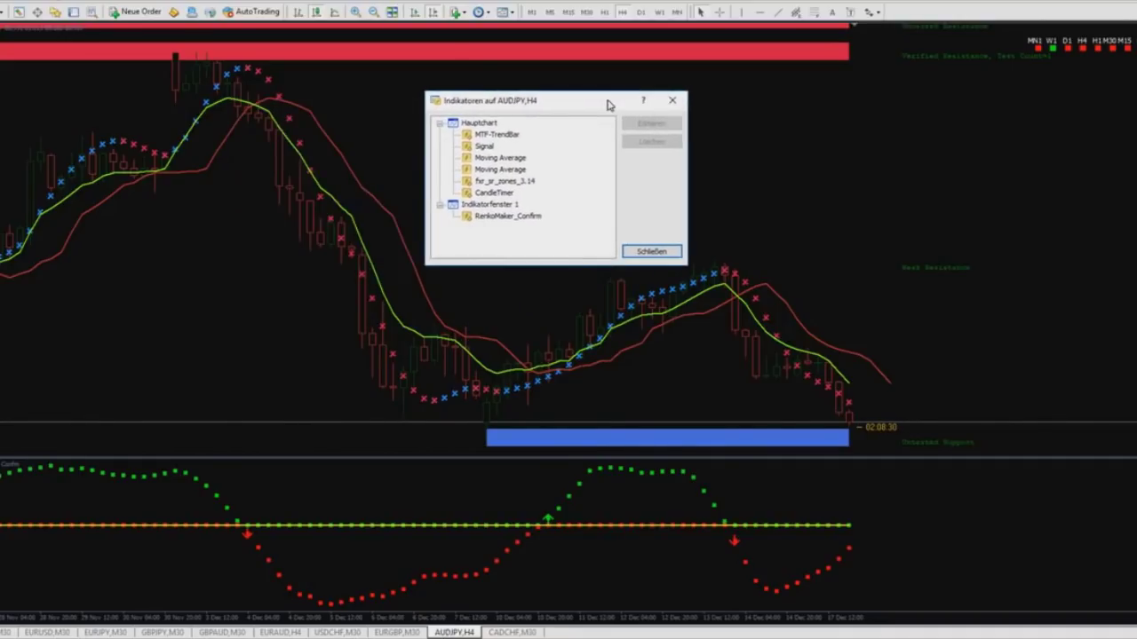
click(494, 135)
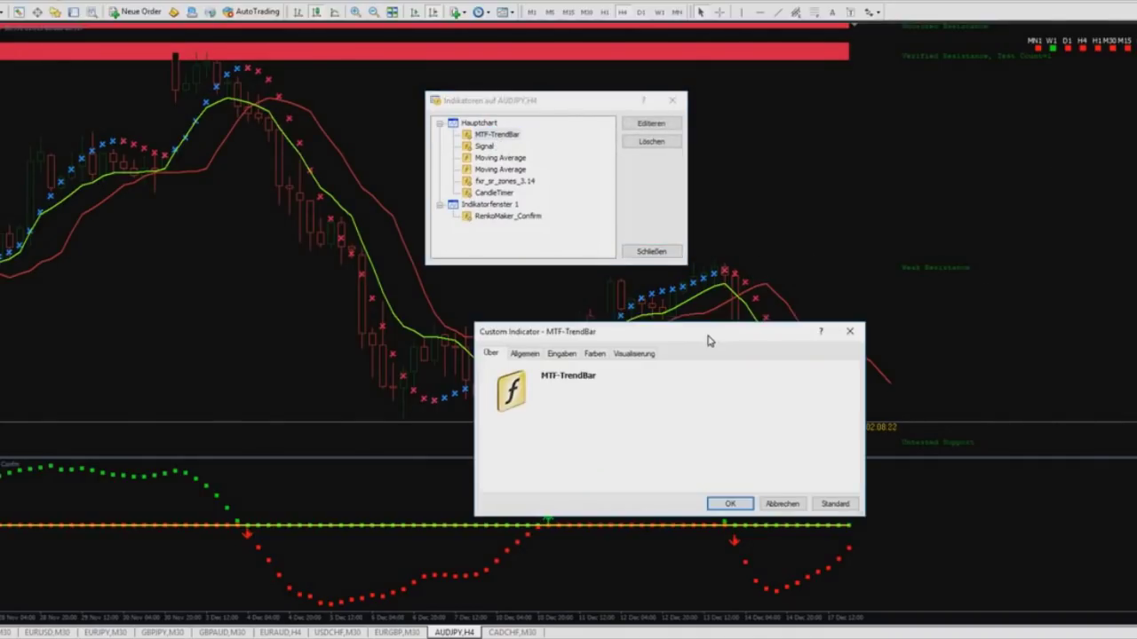
Review MTF-TrendBar's general and input settings: ADX_Period 14, Step_Psar 0.02, Max_Psar 0.2, Lime/Red colors.
drag(709, 342, 6, 293)
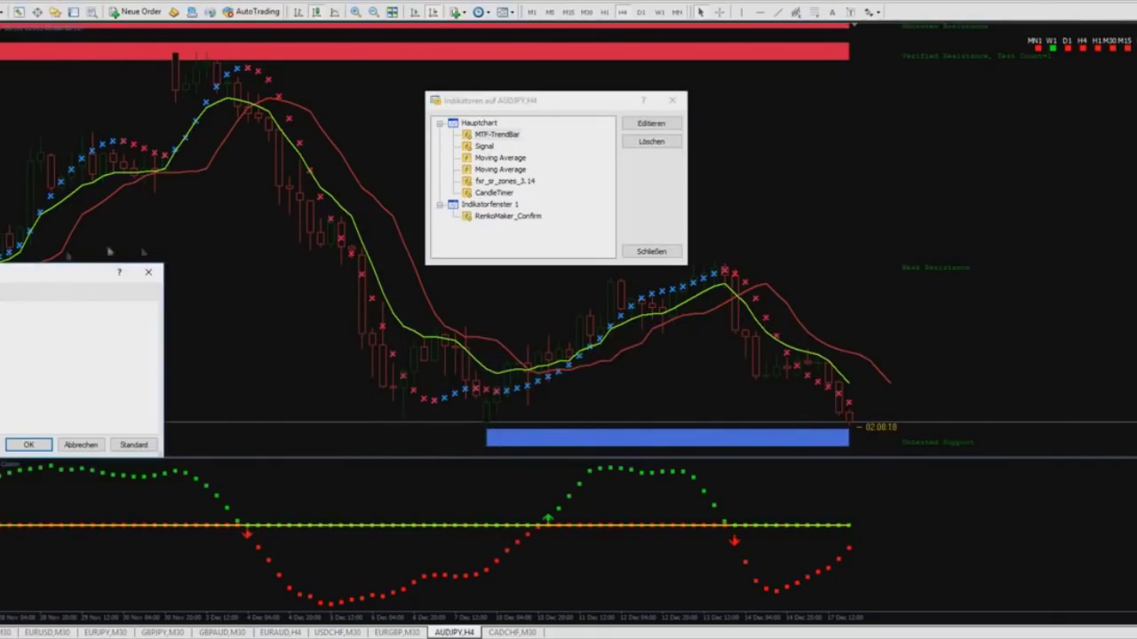
drag(81, 275, 378, 338)
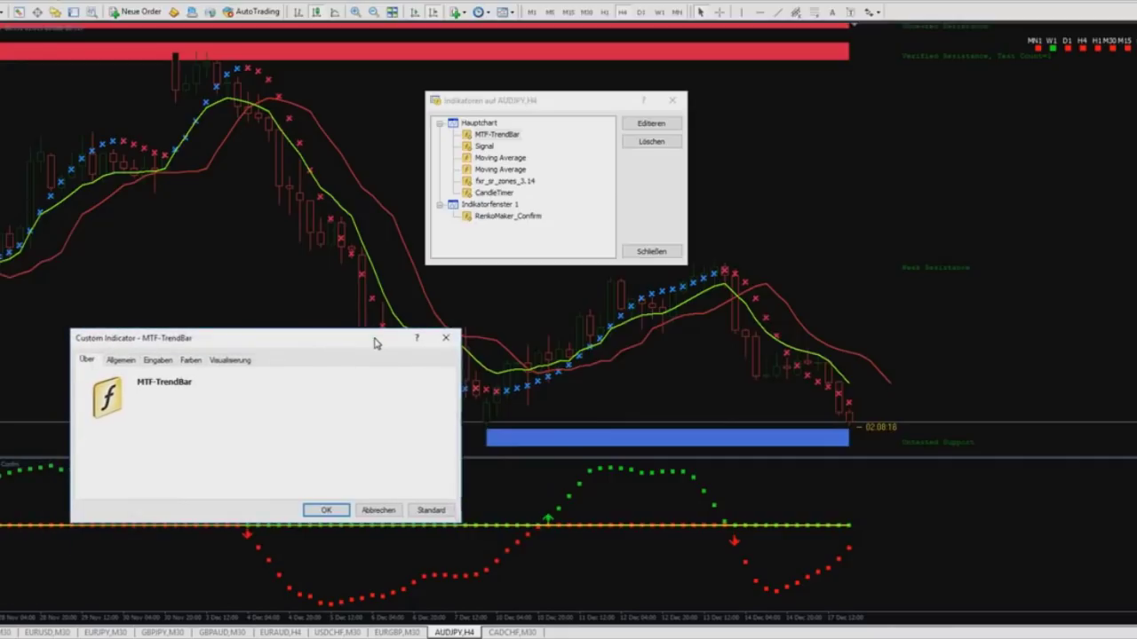
click(121, 360)
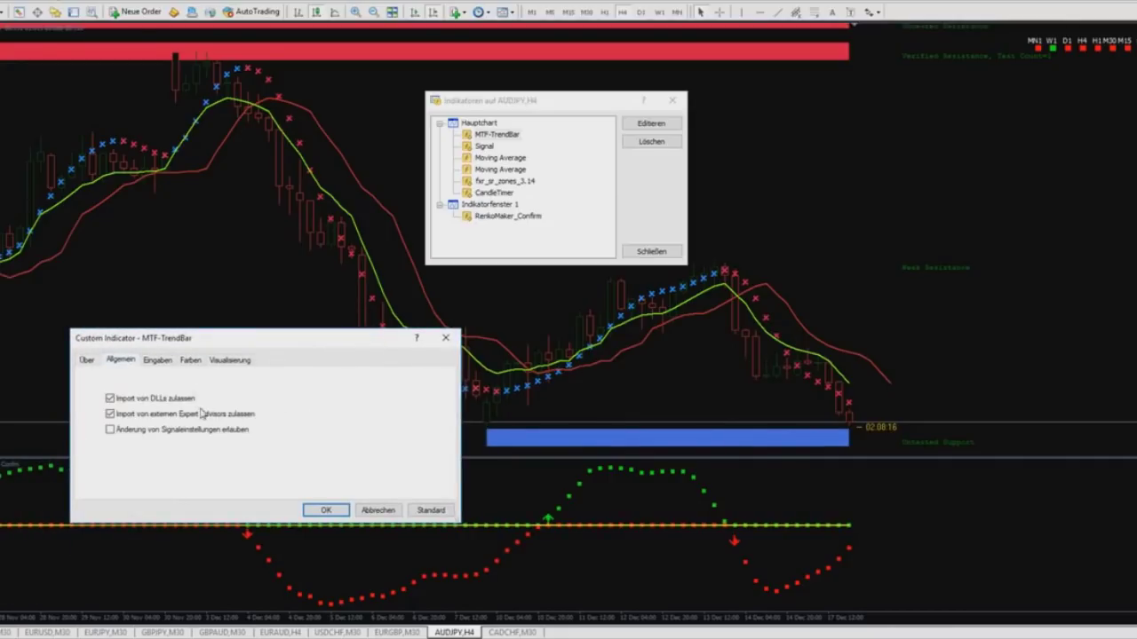
click(157, 359)
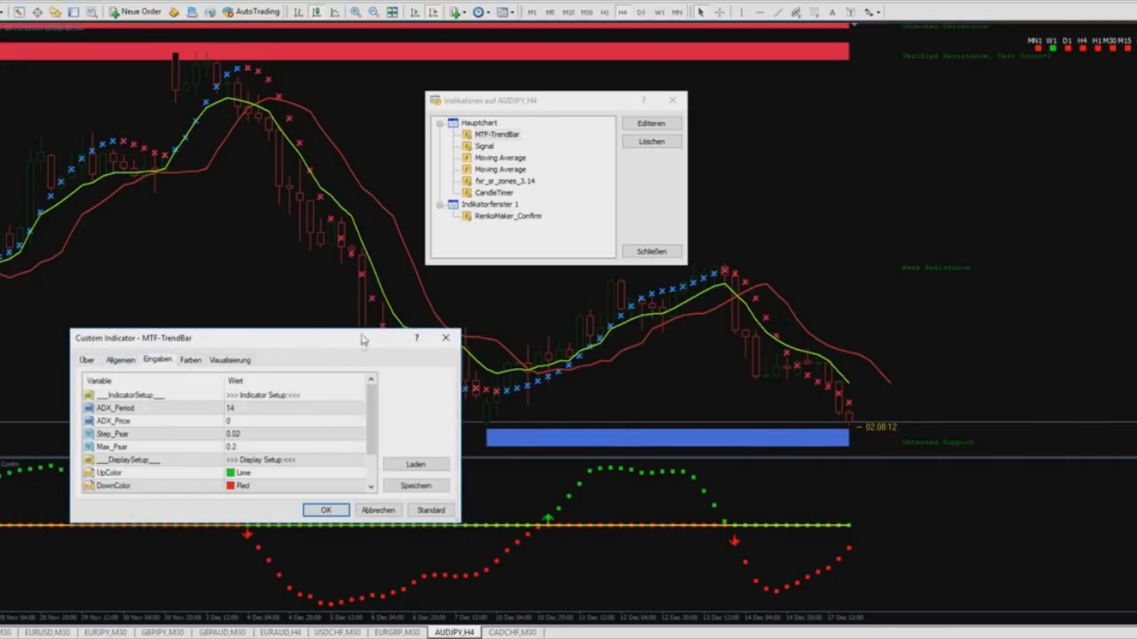
drag(362, 333, 361, 275)
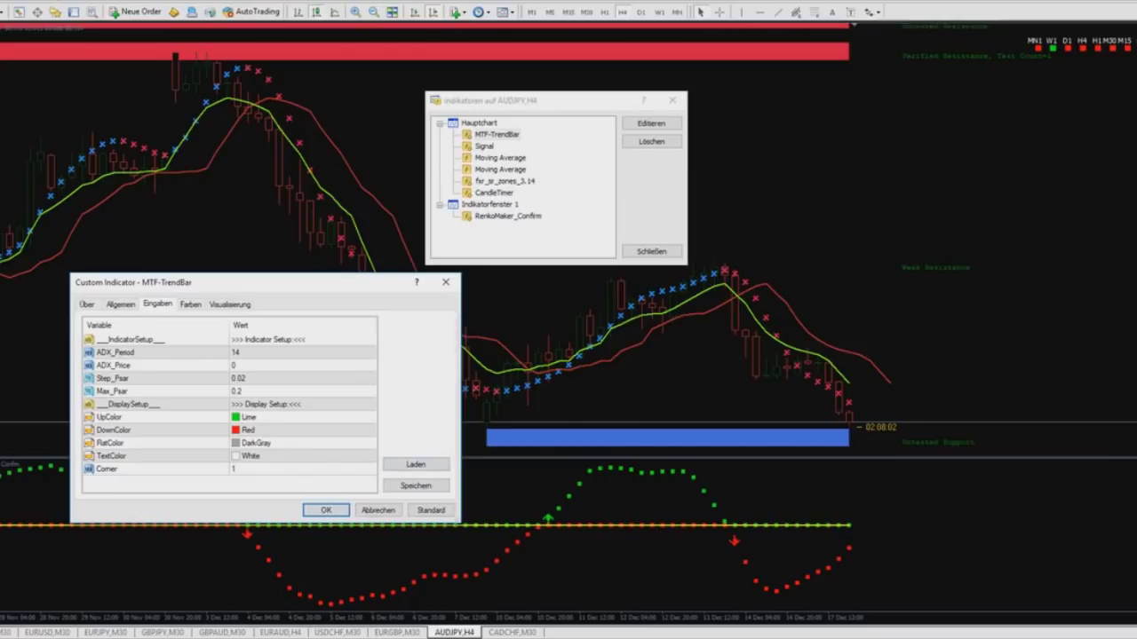
Mark the price peak with freehand annotations on the chart, then erase them.
click(657, 377)
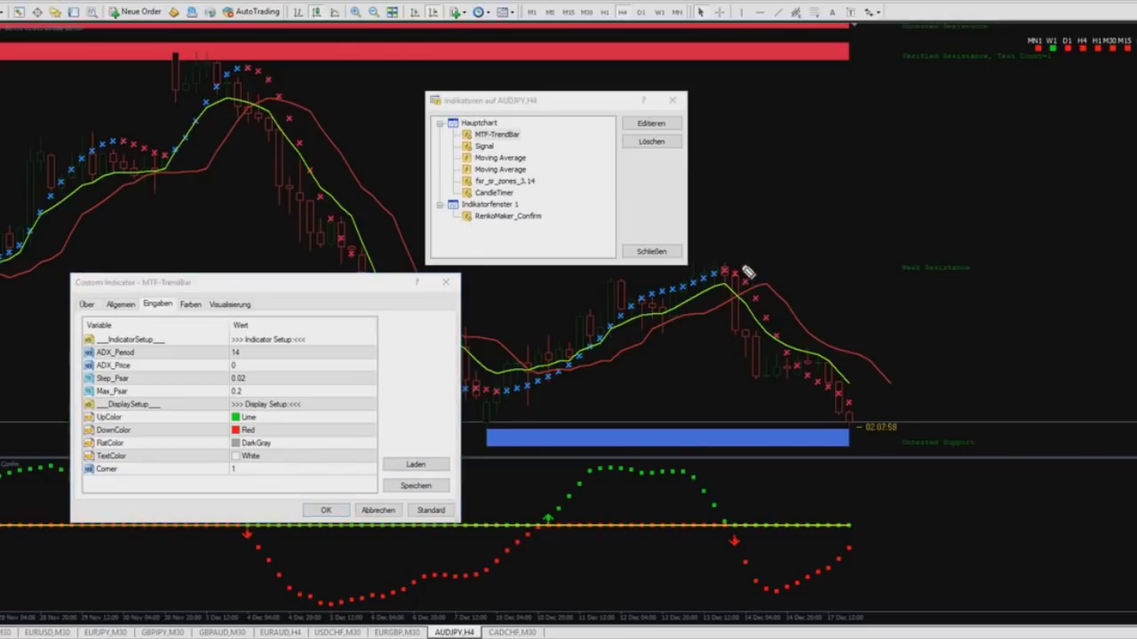
drag(749, 273, 733, 266)
mouse_move(655, 286)
mouse_down()
mouse_move(666, 306)
mouse_move(670, 286)
mouse_up()
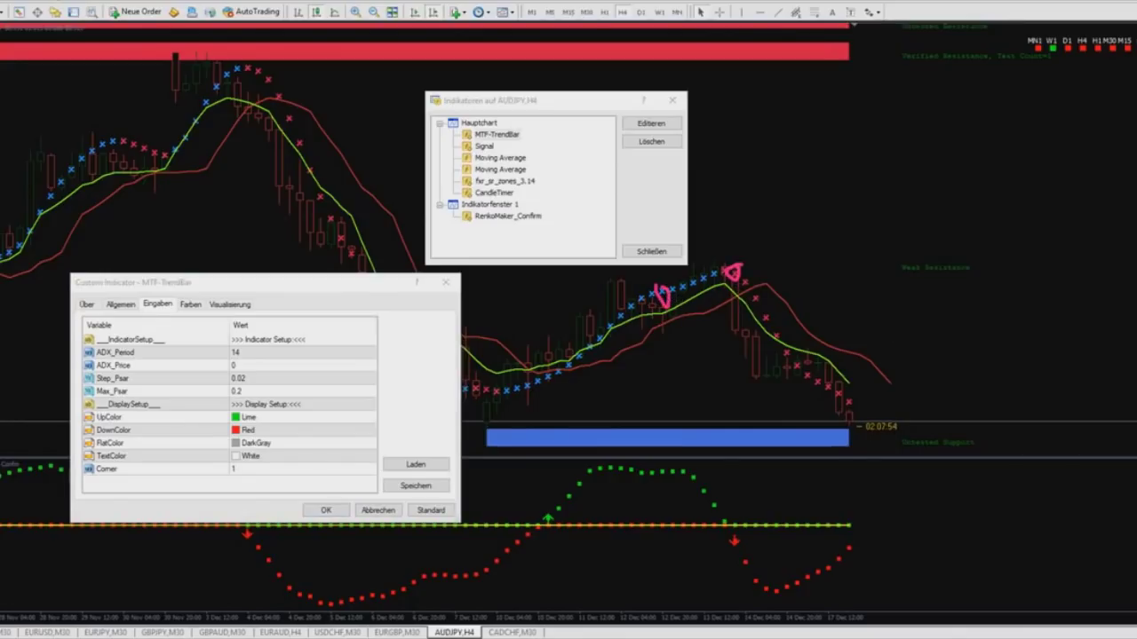
key(Escape)
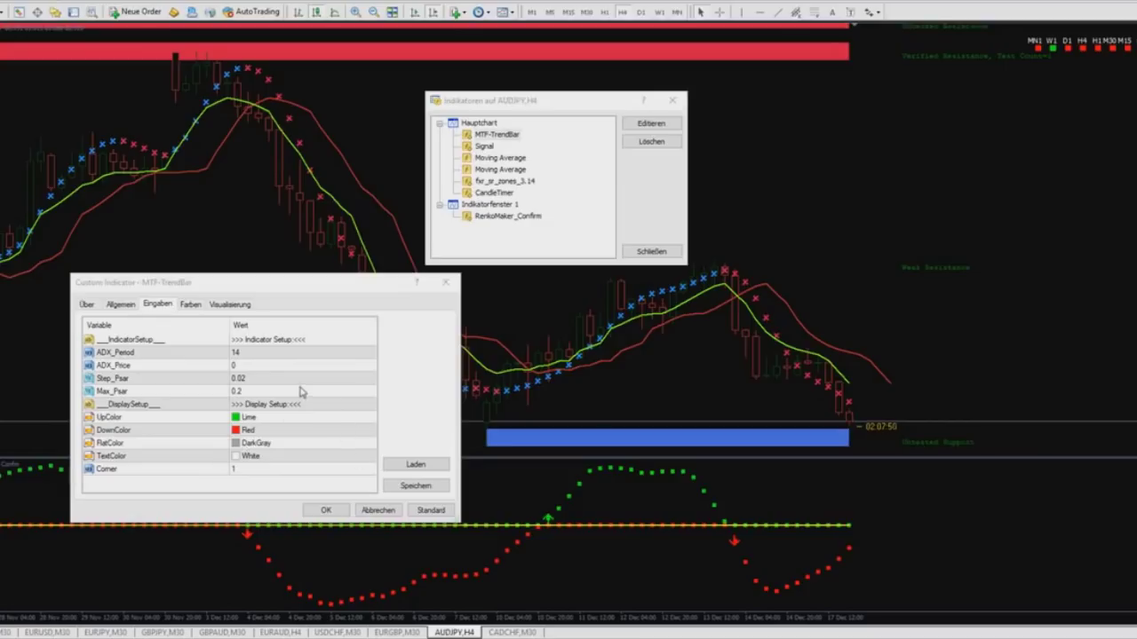
Close the MTF-TrendBar settings and look at the Signal indicator's settings without changing them.
click(339, 516)
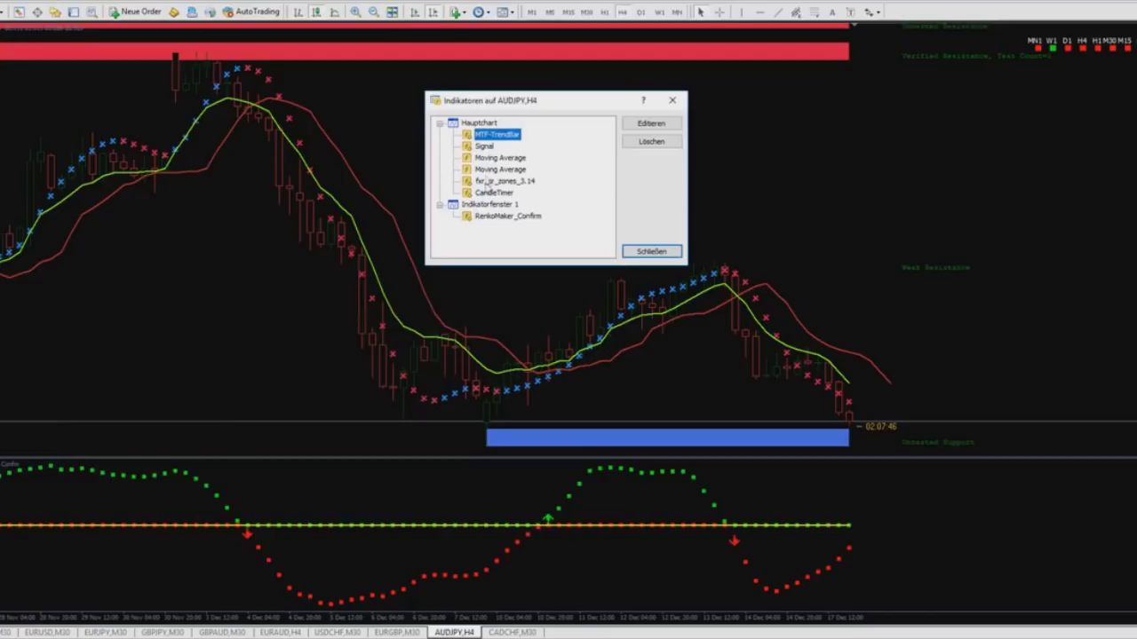
double_click(482, 147)
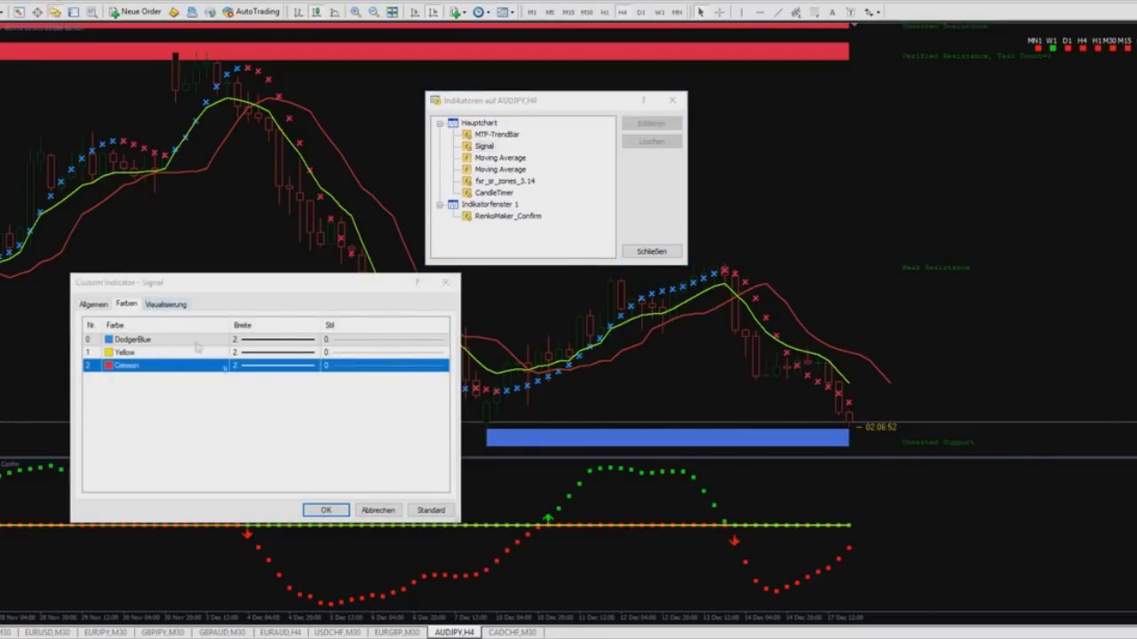
click(377, 511)
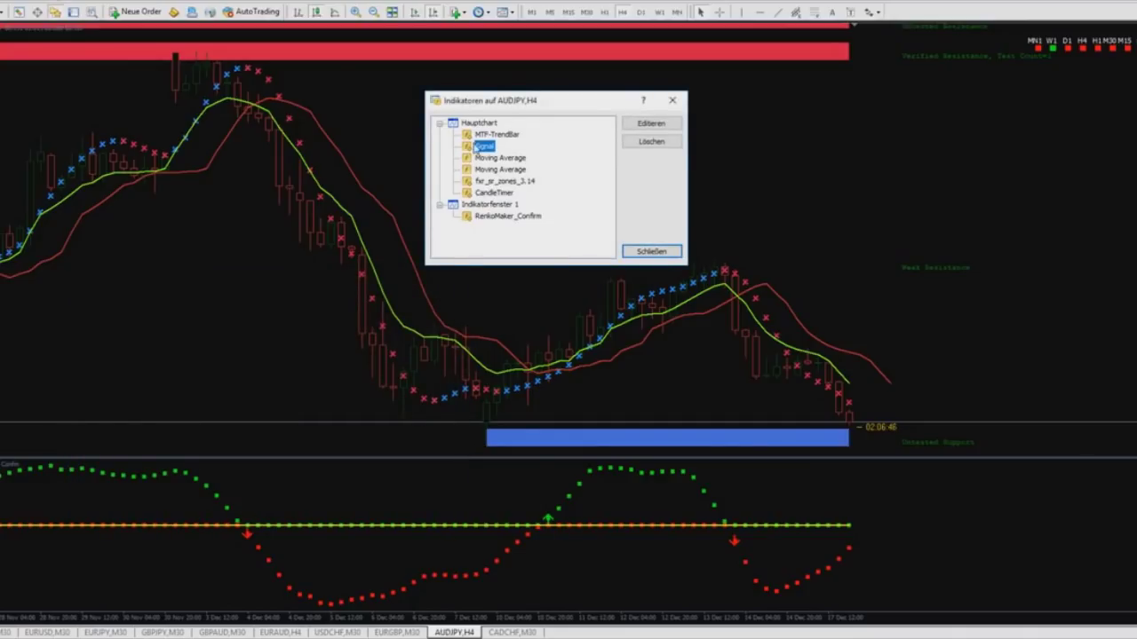
Change the first 8-period EMA's shift (Versatz) from 4 to 0 and apply it.
double_click(500, 160)
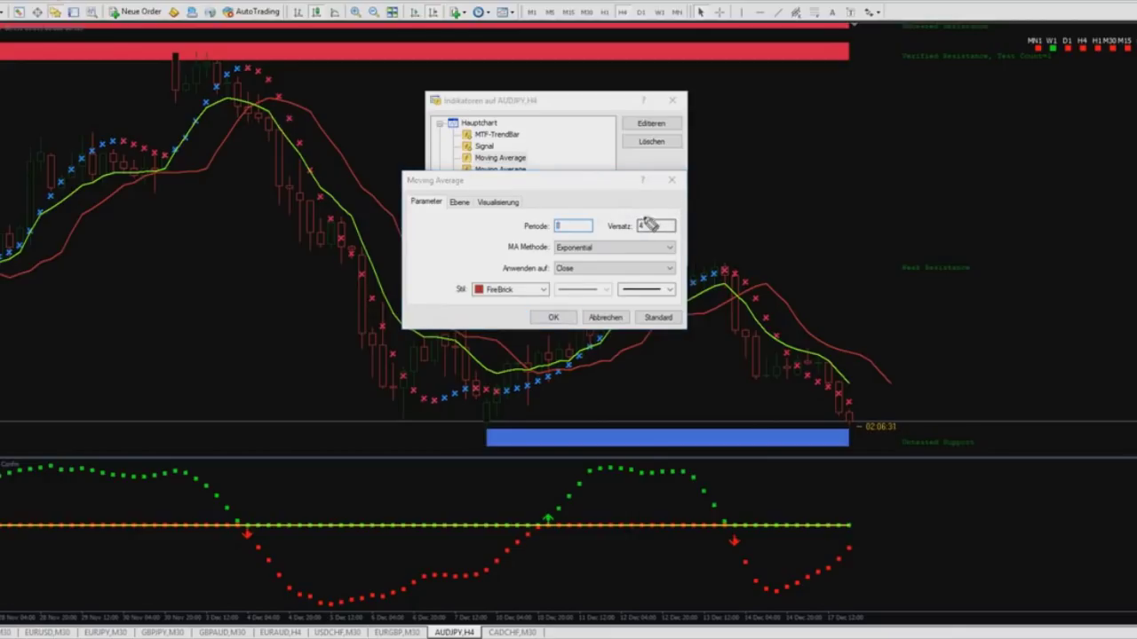
mouse_move(655, 213)
mouse_down()
mouse_move(641, 254)
mouse_move(659, 219)
mouse_up()
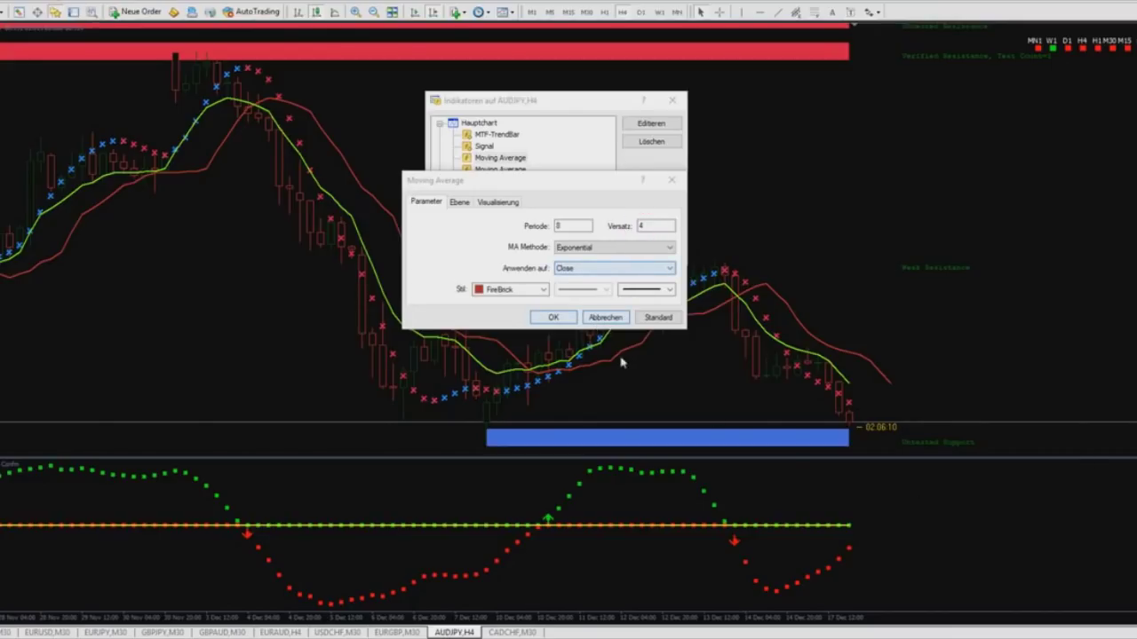
double_click(648, 226)
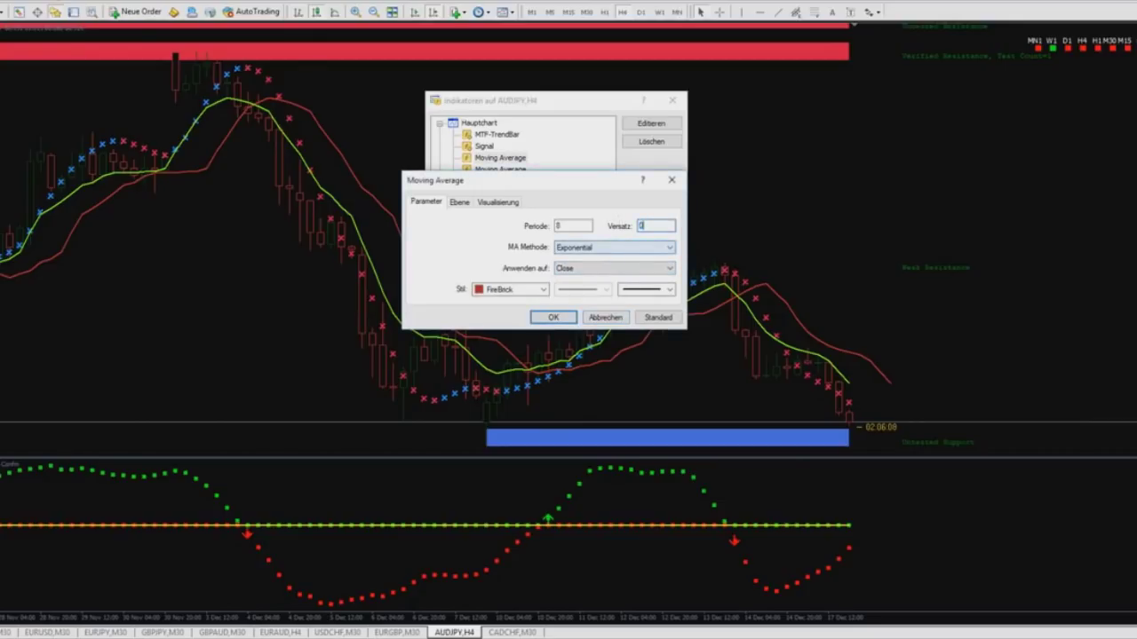
click(551, 319)
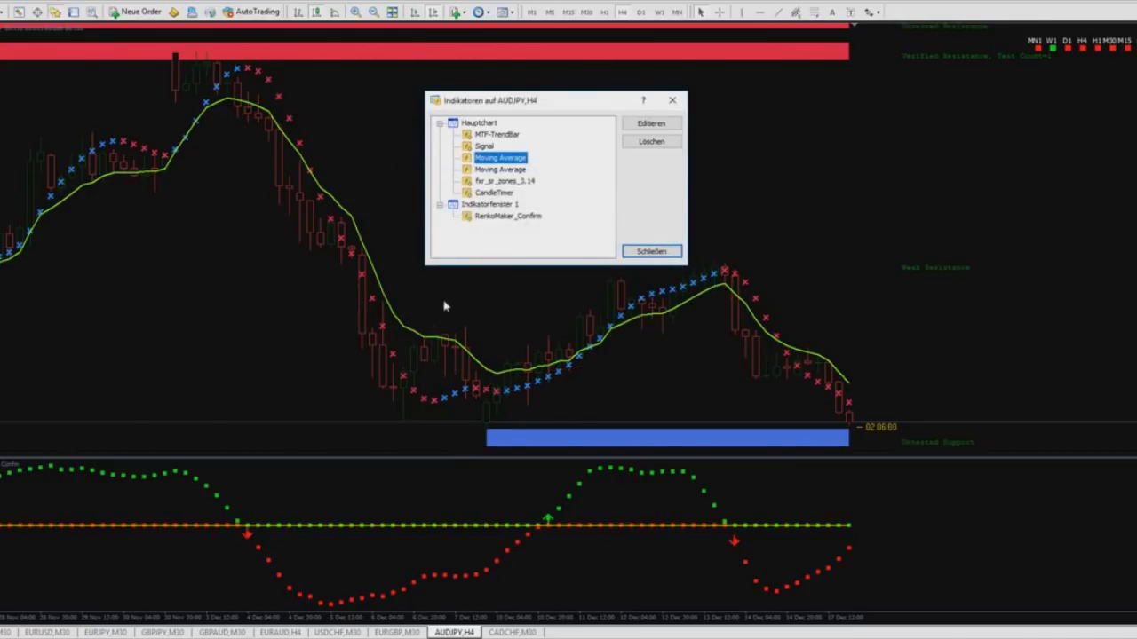
Reopen the indicator list, set the first EMA's Versatz back to 4, and close the list.
click(652, 252)
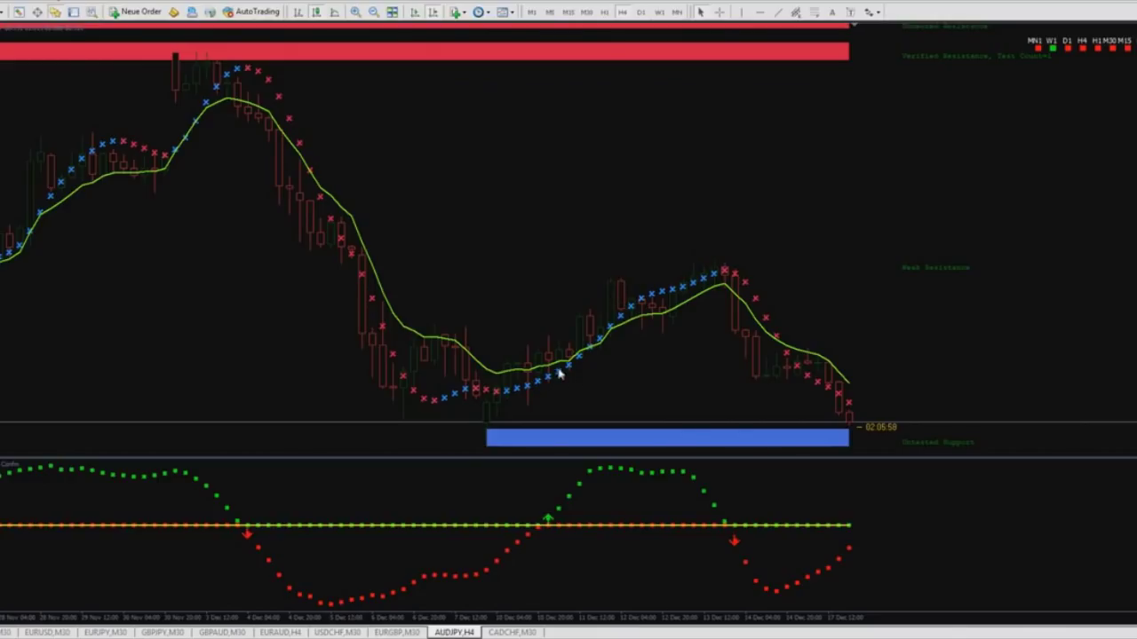
right_click(468, 136)
click(533, 206)
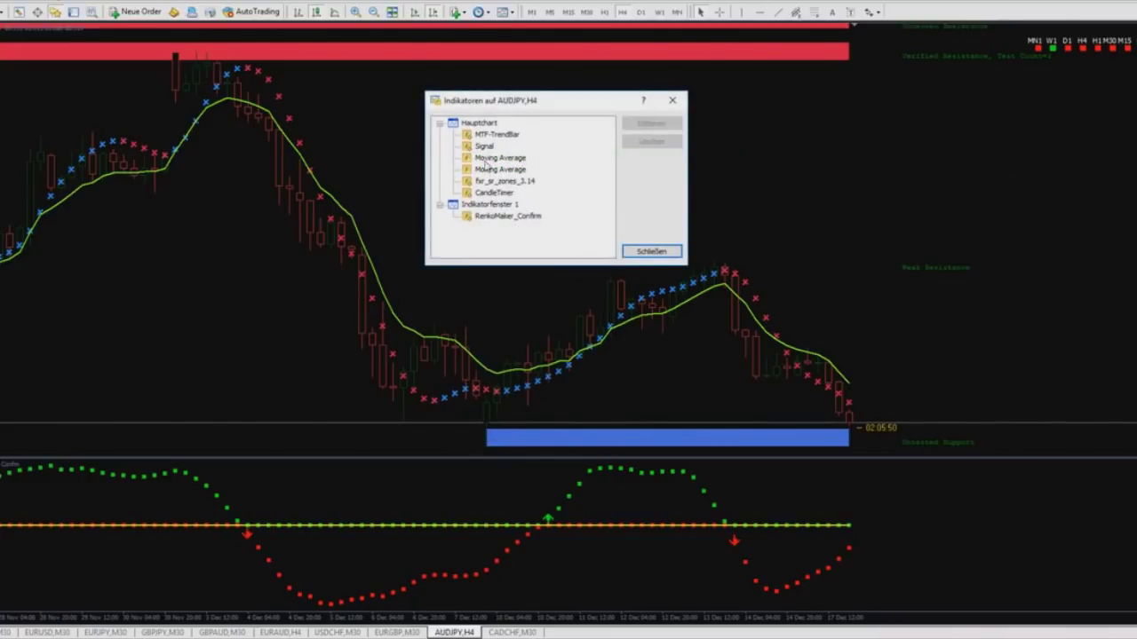
double_click(490, 158)
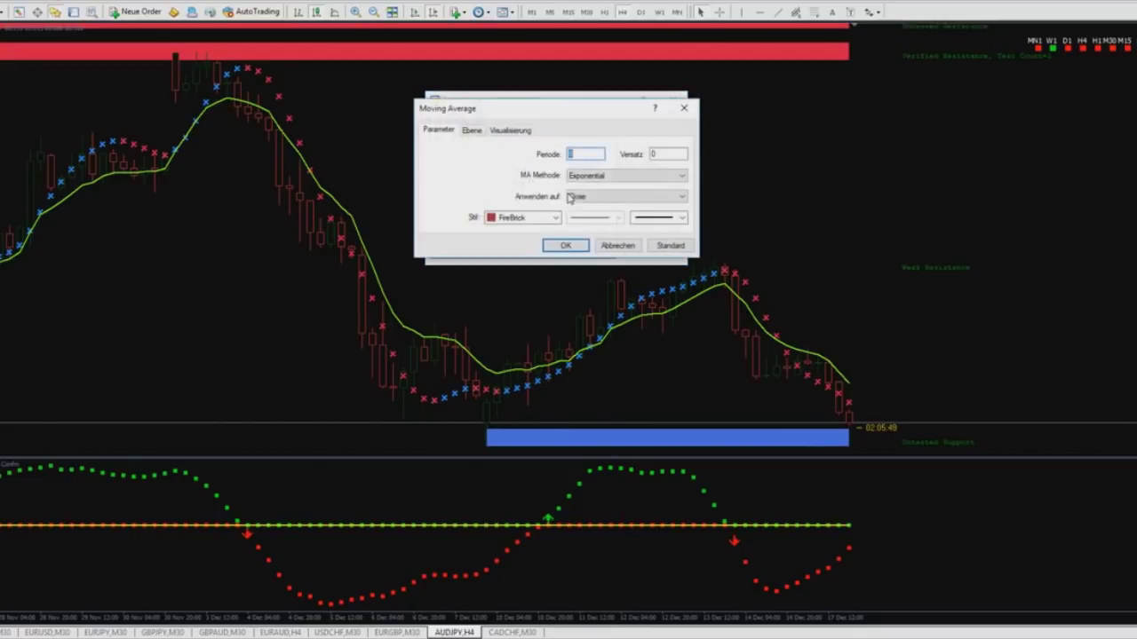
double_click(662, 155)
text(4)
click(565, 245)
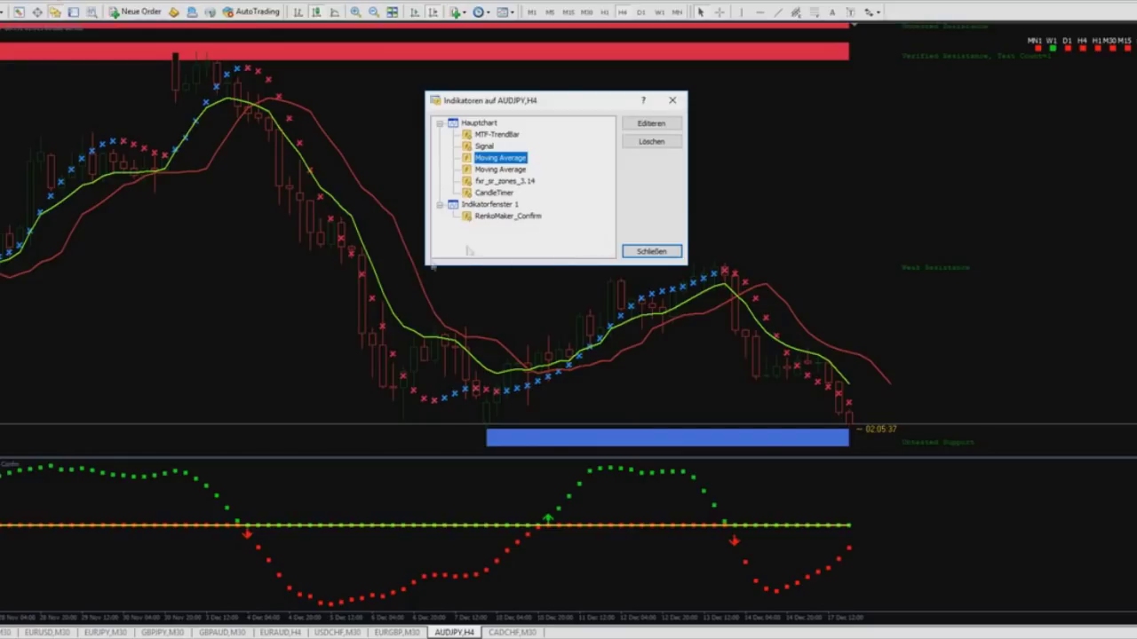
click(649, 255)
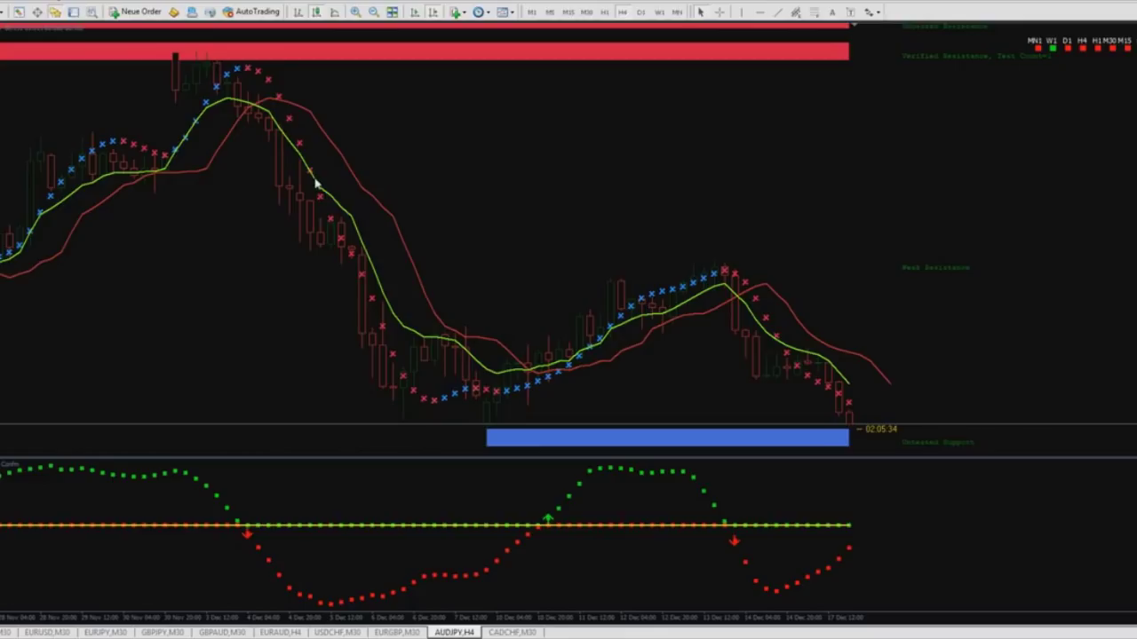
right_click(504, 146)
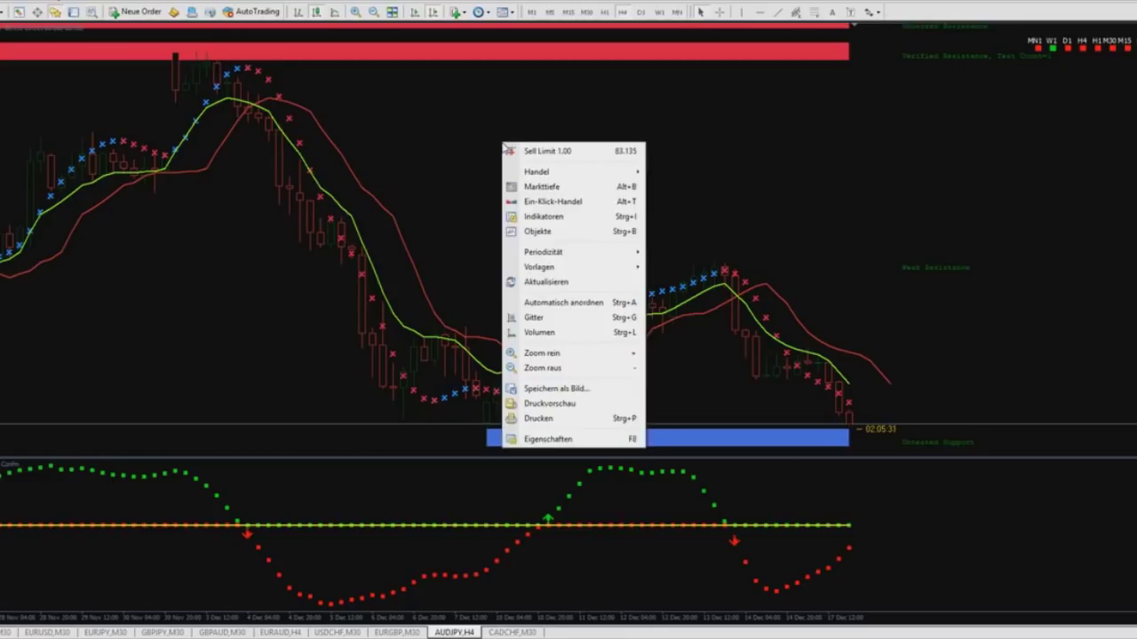
click(543, 216)
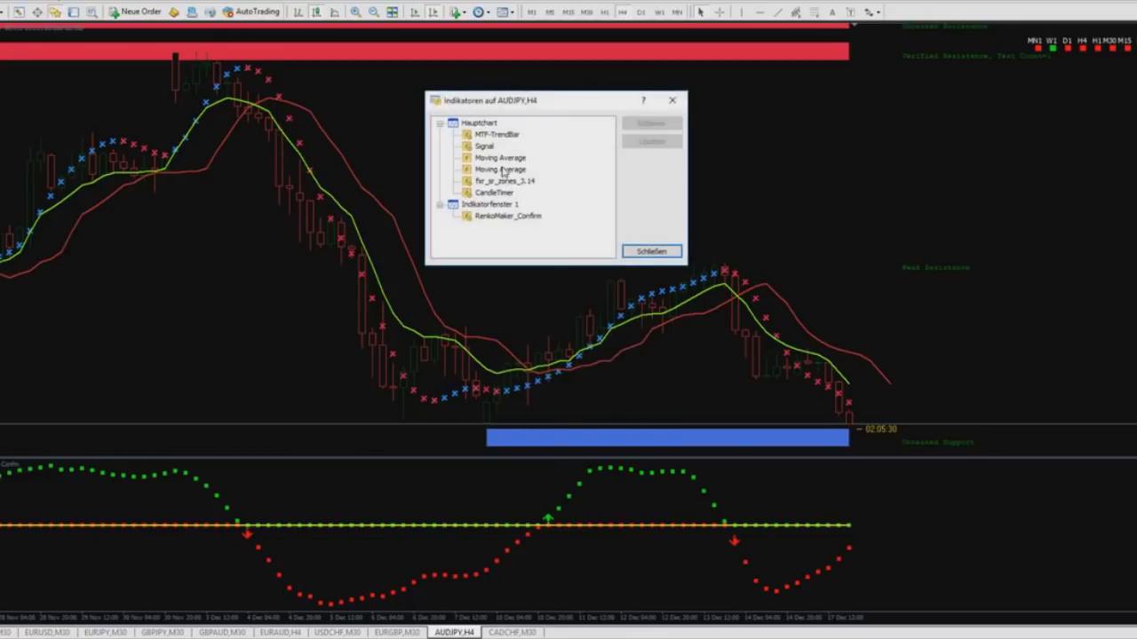
double_click(503, 170)
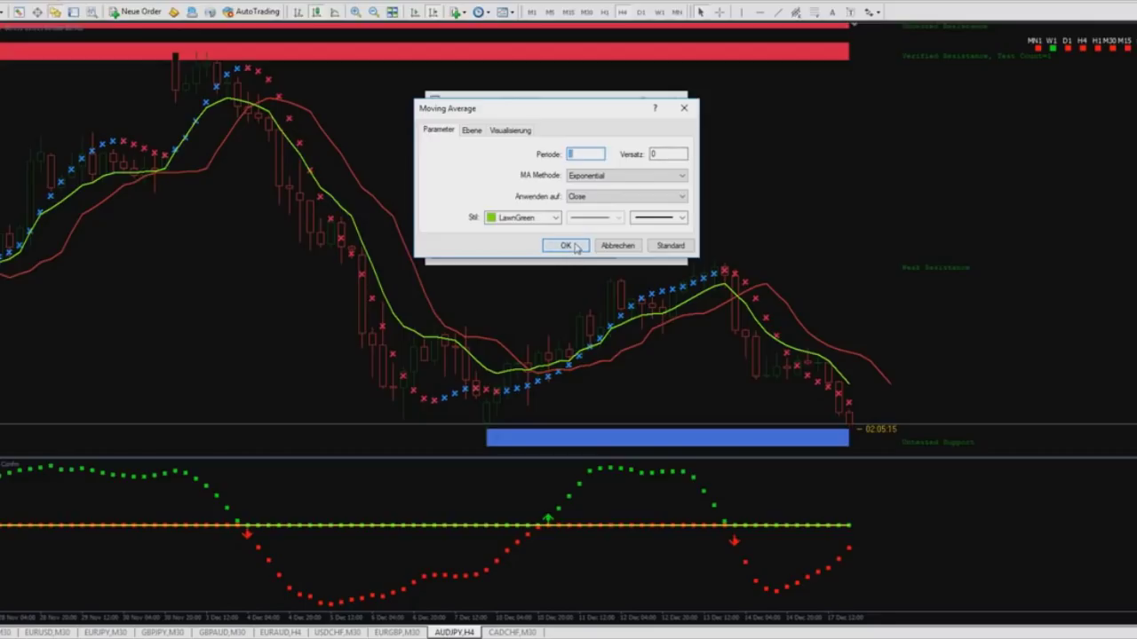
click(565, 246)
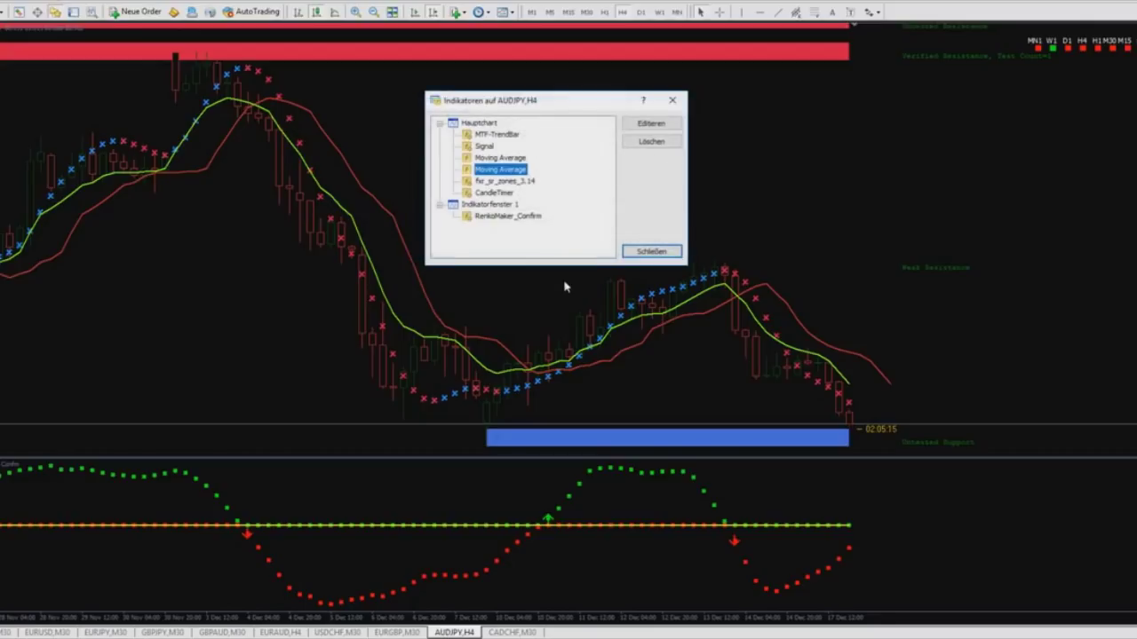
click(505, 182)
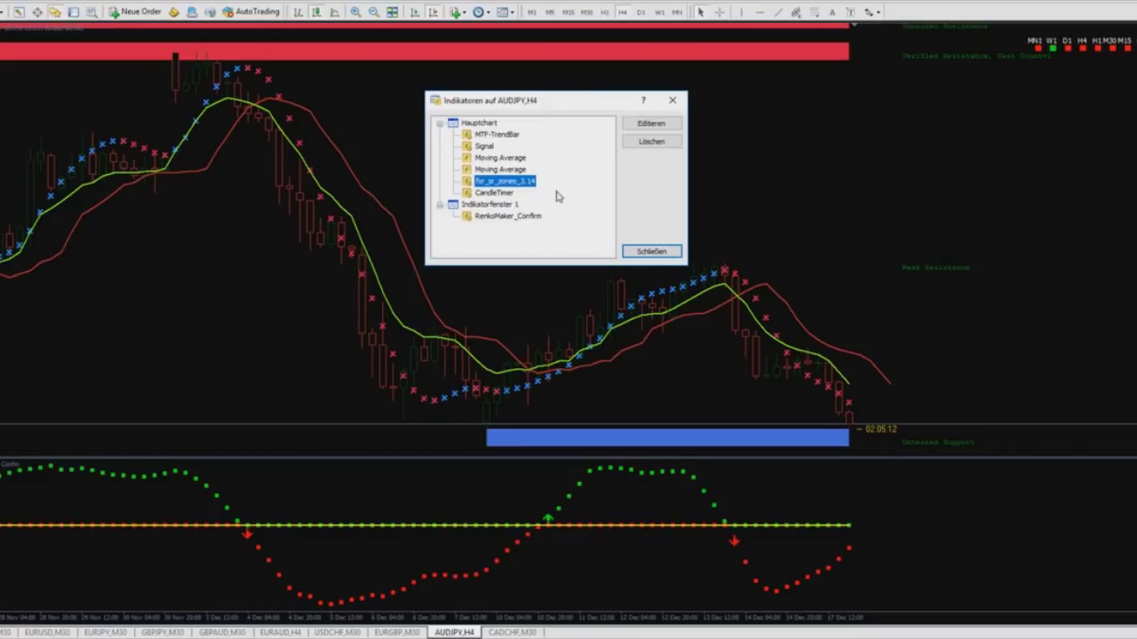
click(502, 194)
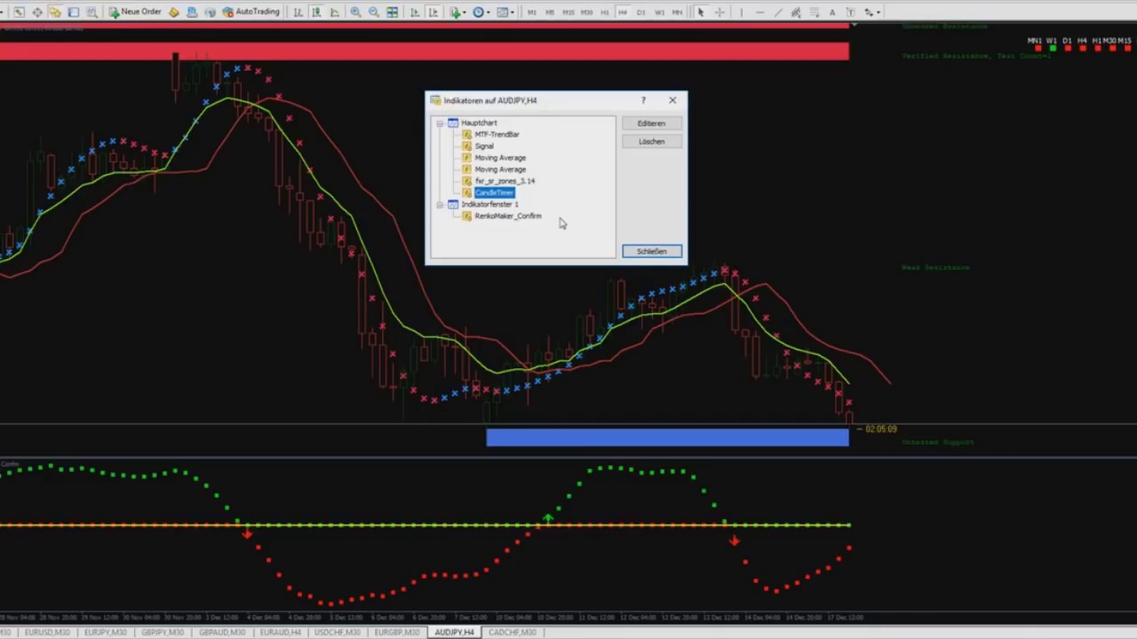
click(507, 217)
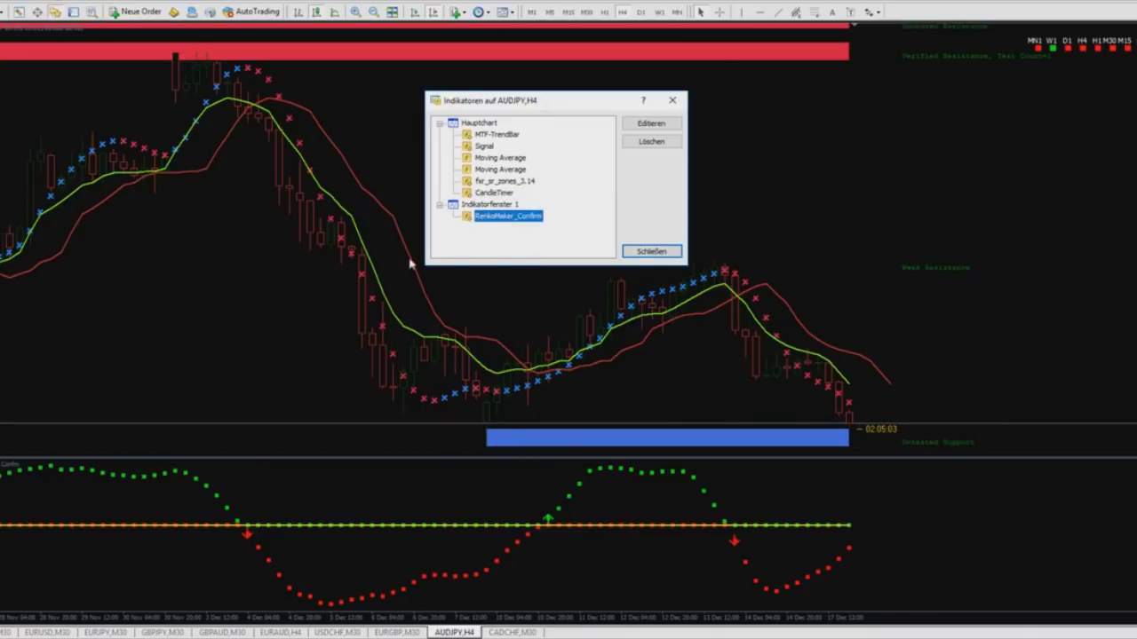
click(533, 491)
key(Escape)
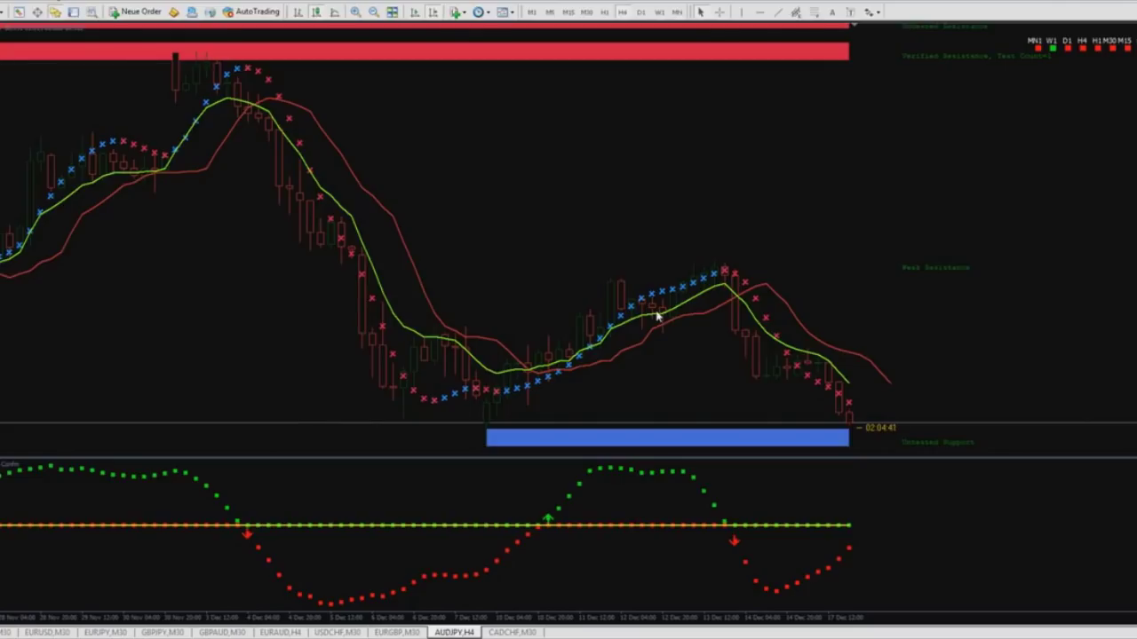
mouse_move(657, 315)
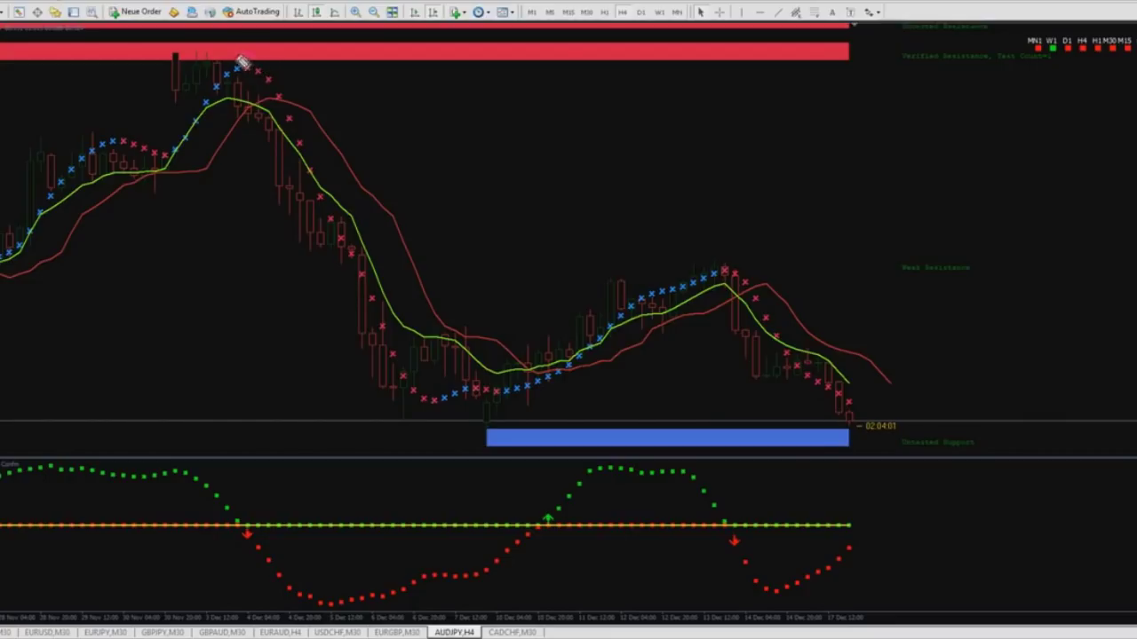
mouse_move(241, 56)
mouse_down()
mouse_move(239, 83)
mouse_move(272, 60)
mouse_up()
mouse_move(337, 76)
mouse_down()
mouse_move(296, 66)
mouse_move(292, 77)
mouse_up()
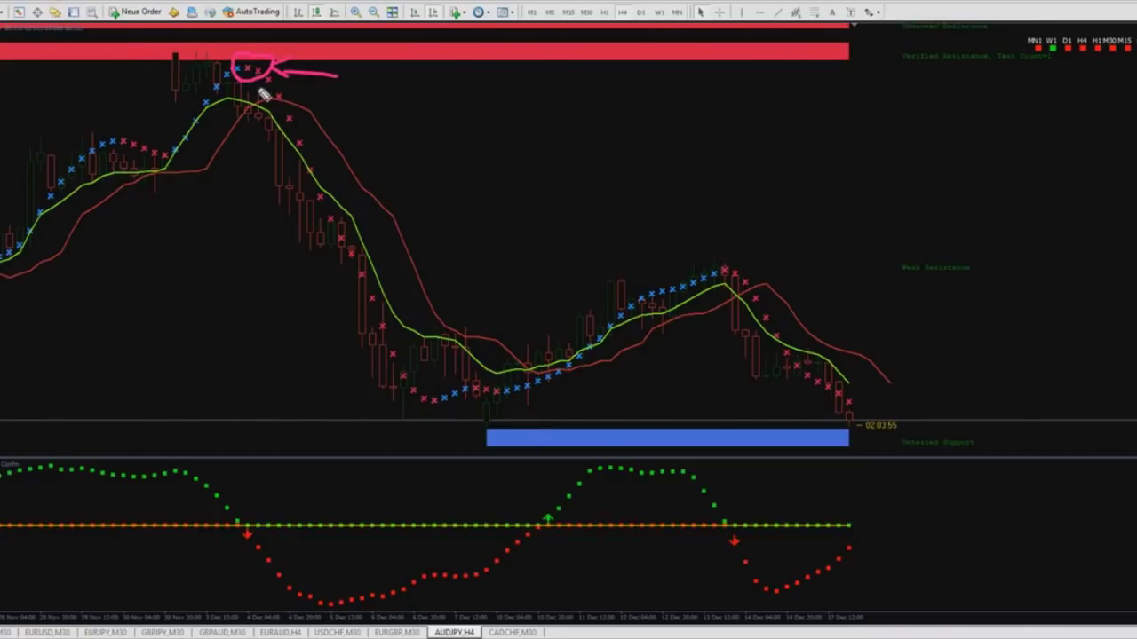
mouse_move(252, 94)
mouse_down()
mouse_move(246, 112)
mouse_move(269, 98)
mouse_move(258, 89)
mouse_up()
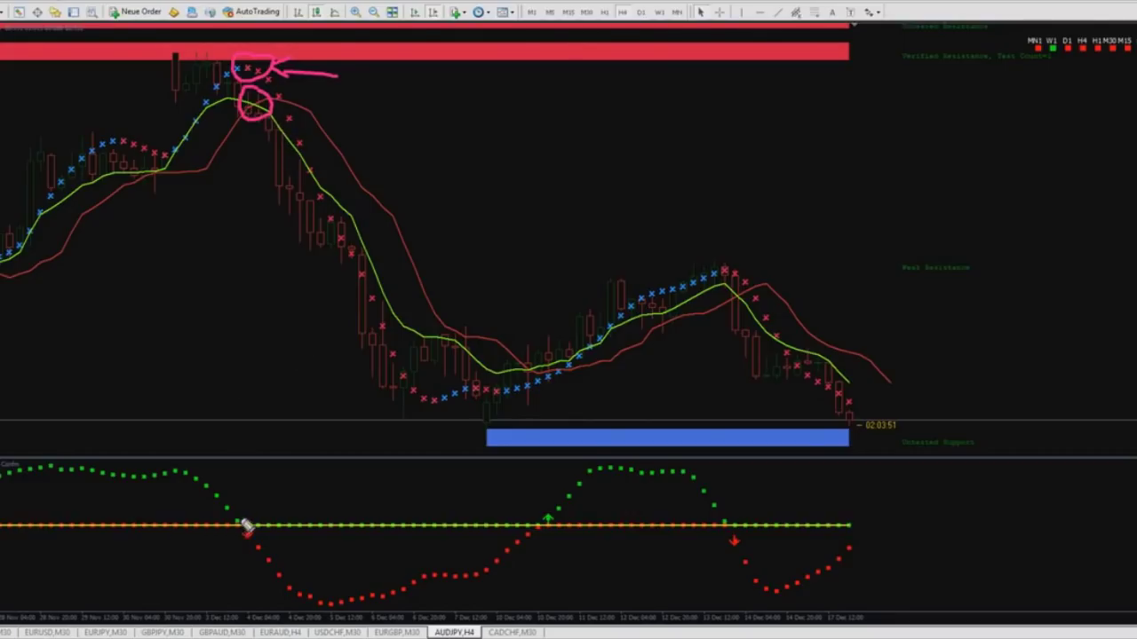
mouse_move(246, 517)
mouse_down()
mouse_move(235, 526)
mouse_move(277, 530)
mouse_move(258, 509)
mouse_up()
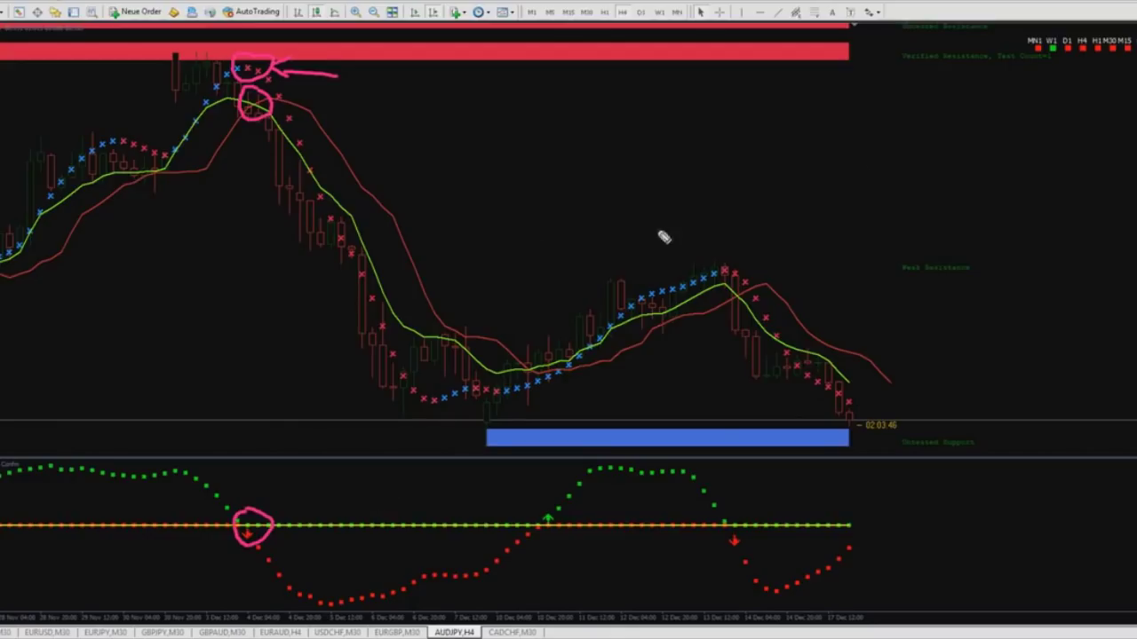
drag(254, 135, 359, 389)
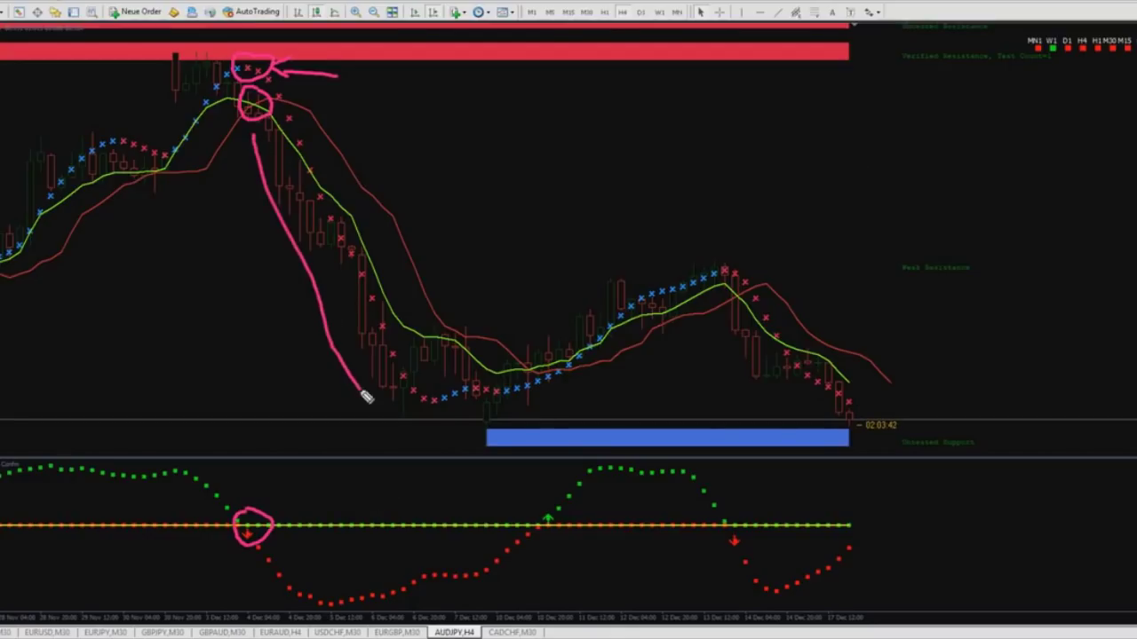
key(Escape)
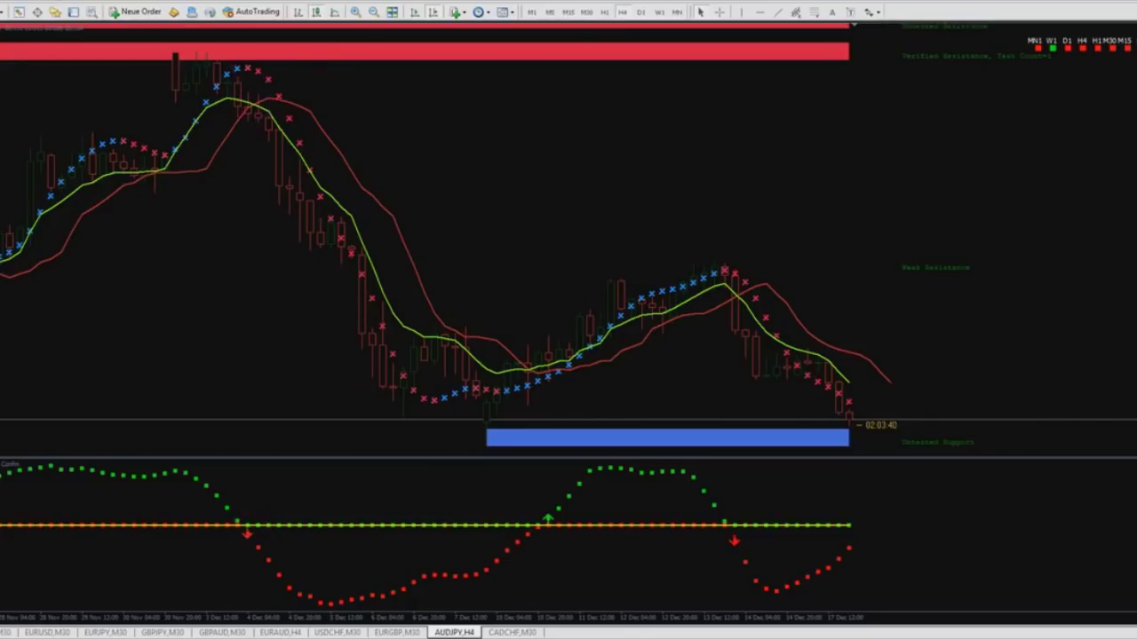
middle_click(316, 106)
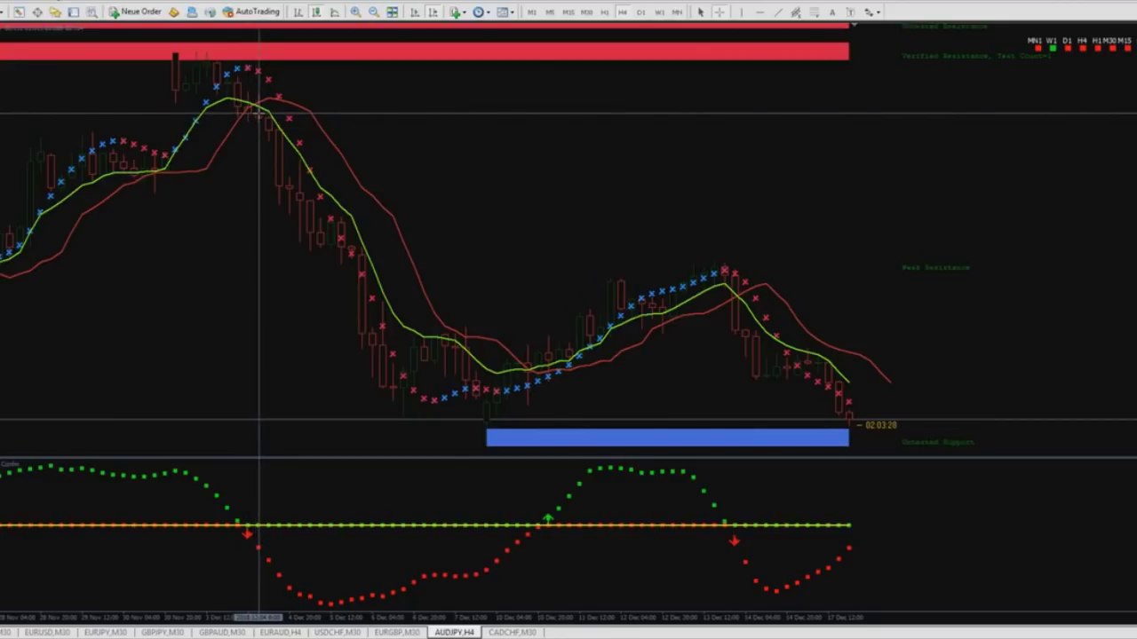
drag(259, 114, 444, 335)
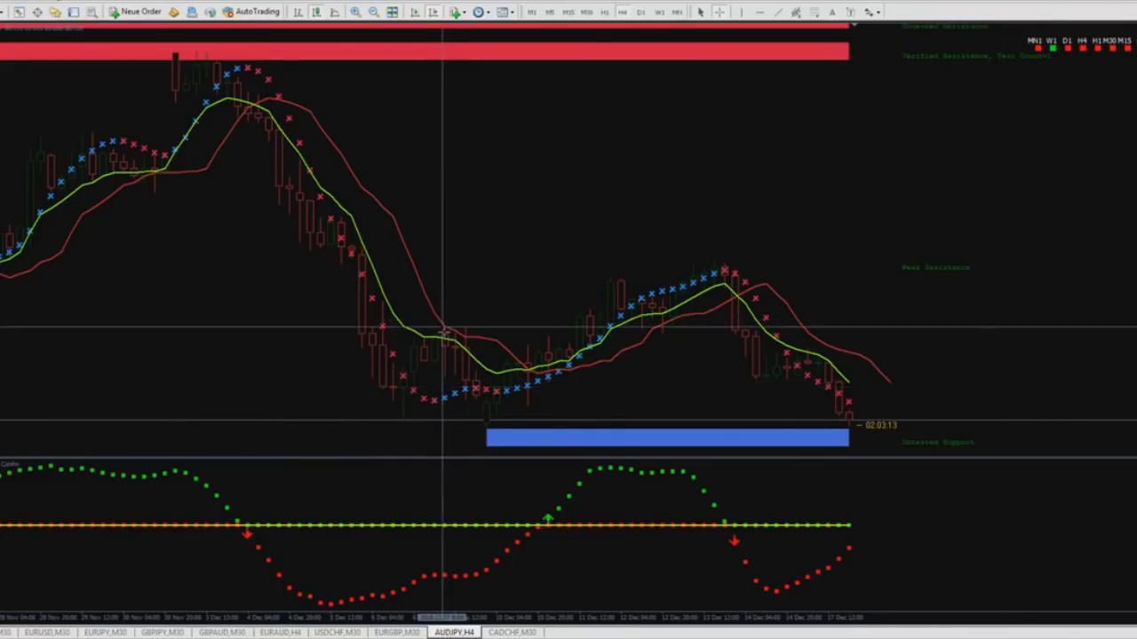
key(Escape)
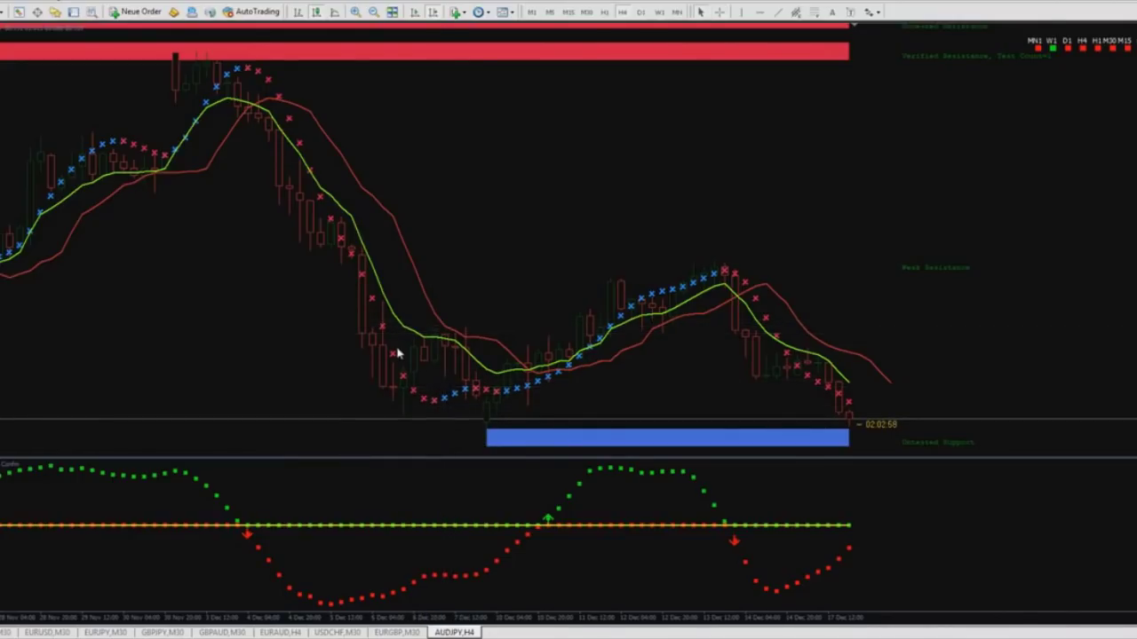